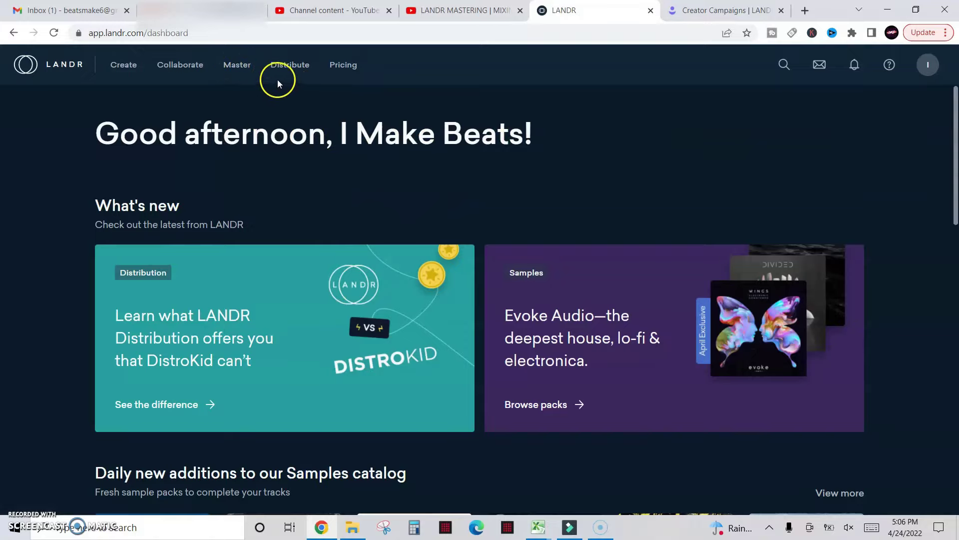
- Reopen the first Untitled draft from Distribute's unfinished releases list
left_click(290, 67)
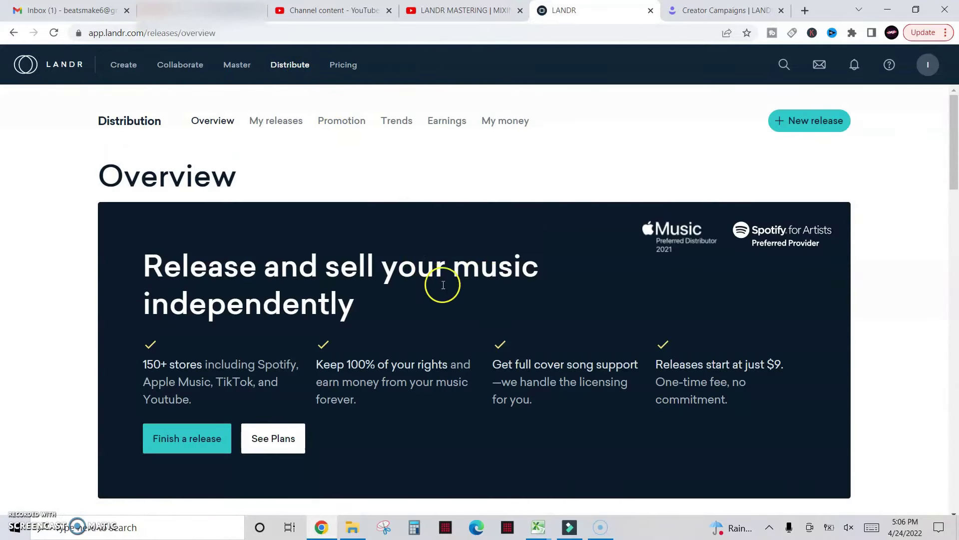
scroll(469, 233, "down", 1)
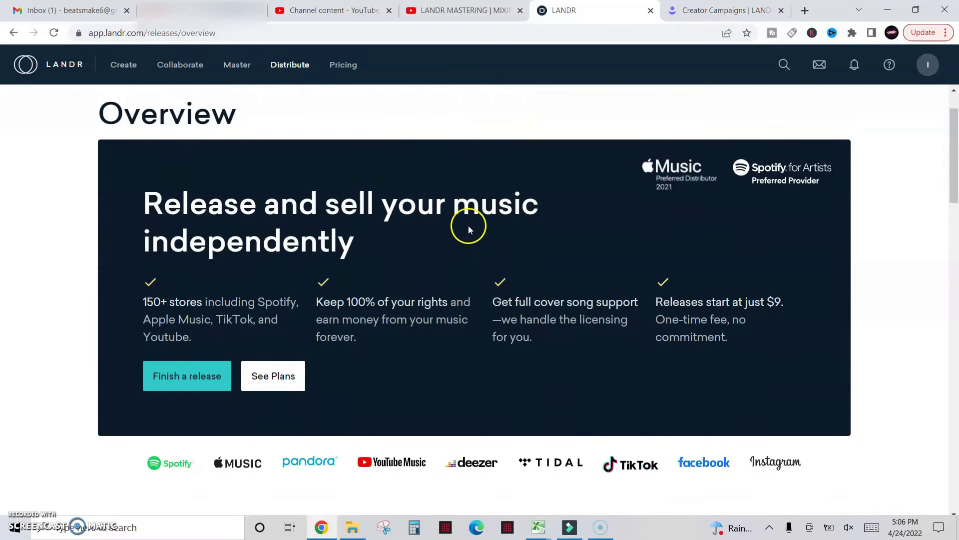
scroll(468, 225, "up", 1)
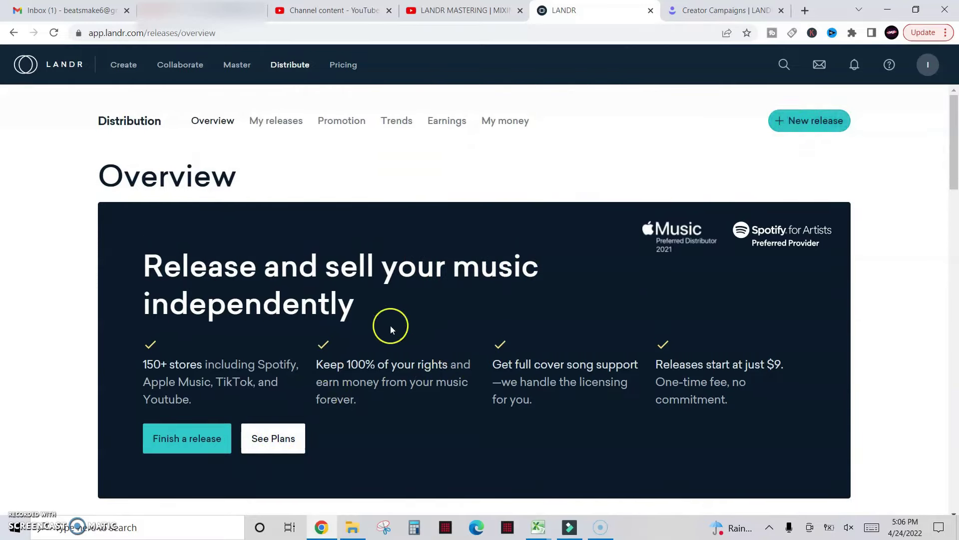
left_click(183, 441)
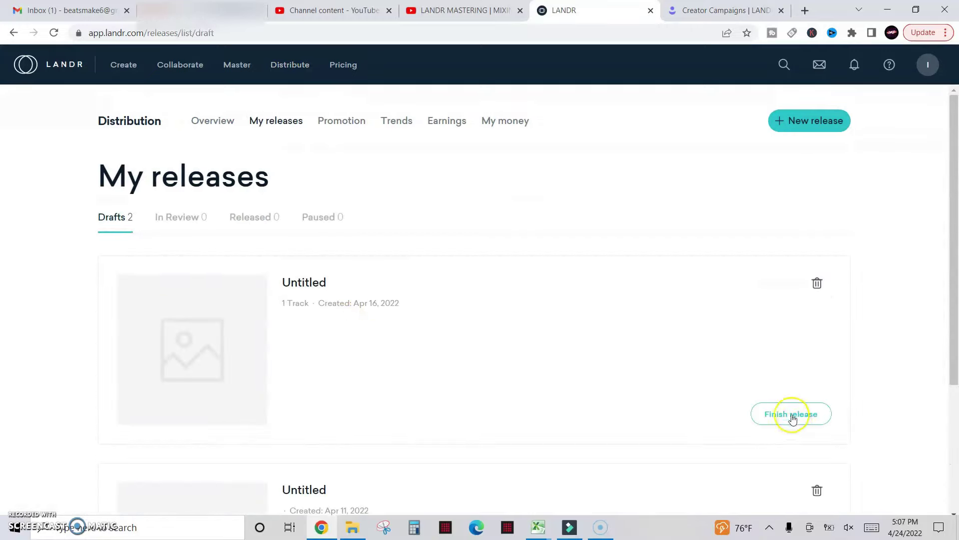
left_click(791, 414)
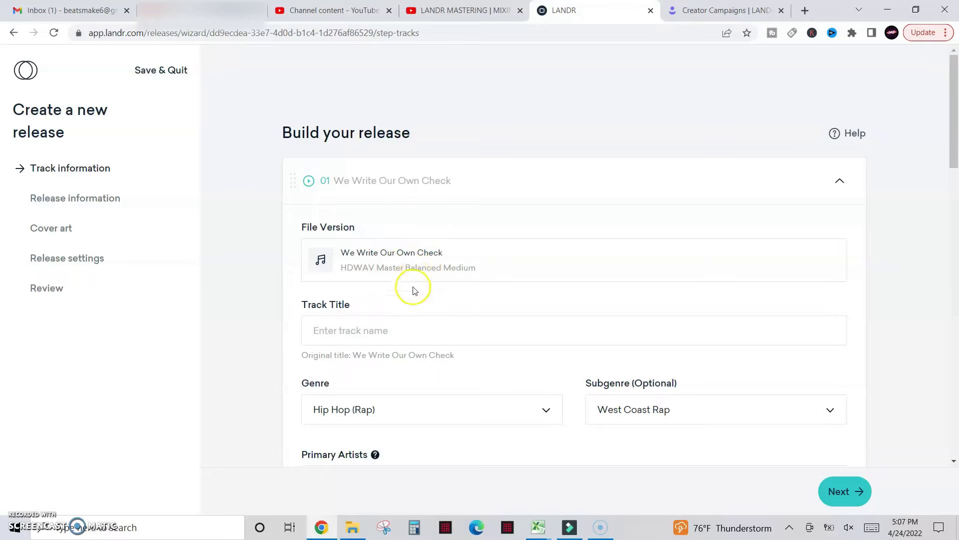
- Enter 'We Write Our Own Check' as the track title
left_click(356, 331)
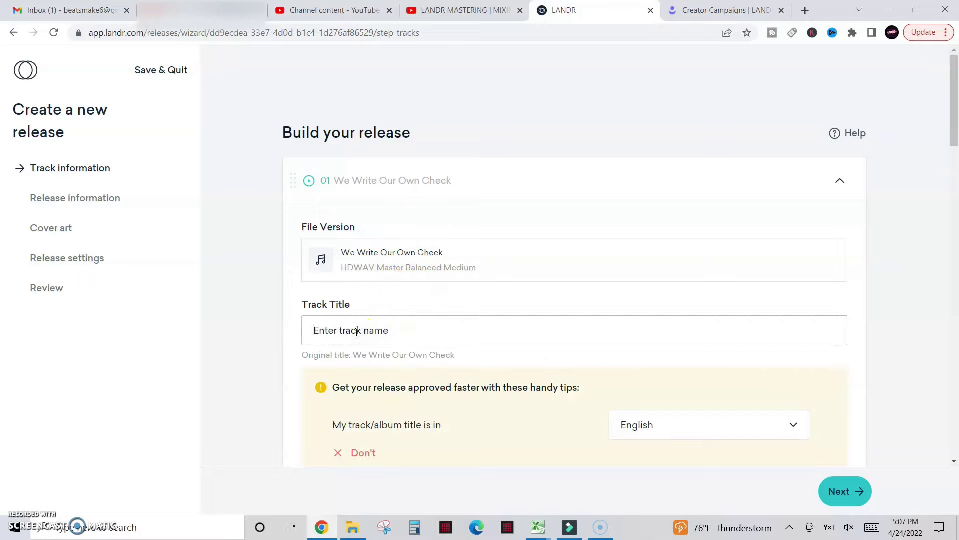
type("We Write Our Own Check")
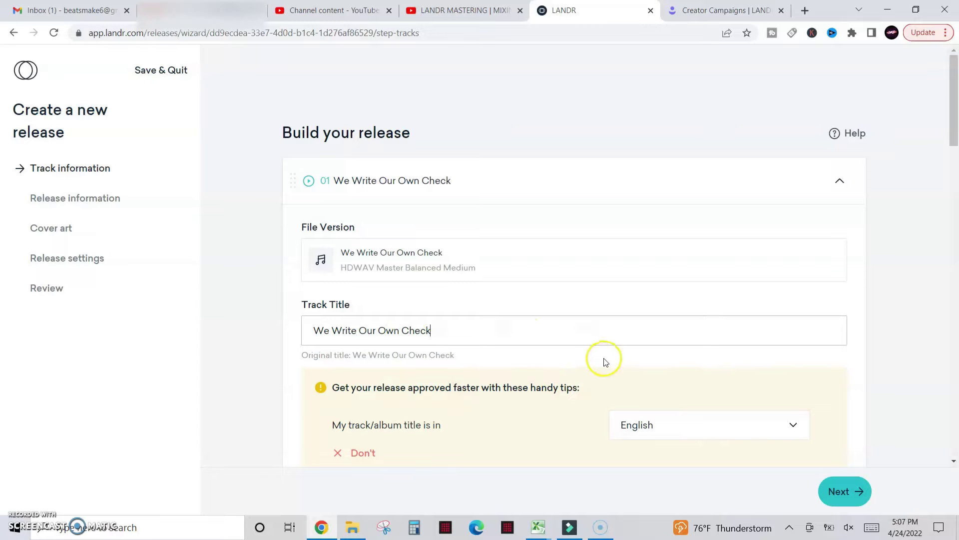
scroll(729, 318, "down", 1)
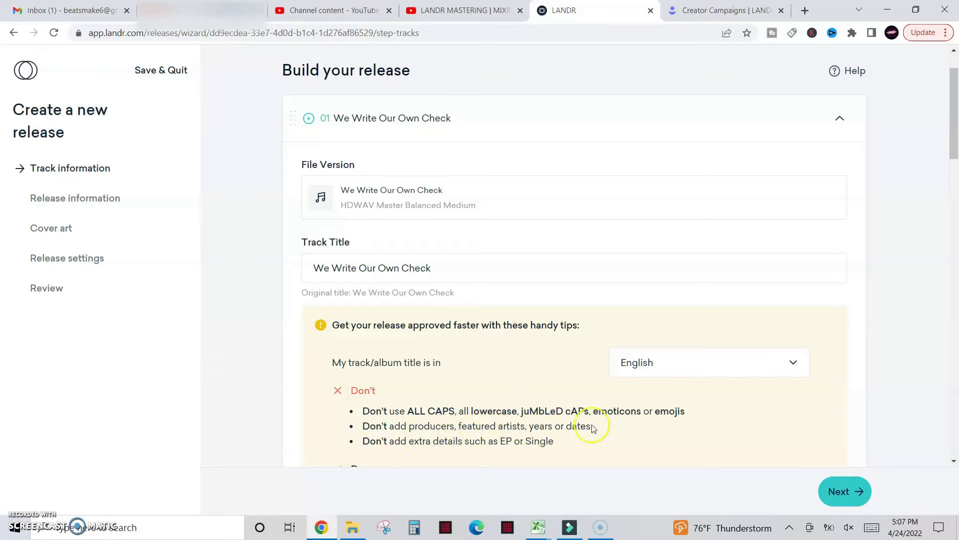
scroll(802, 422, "down", 3)
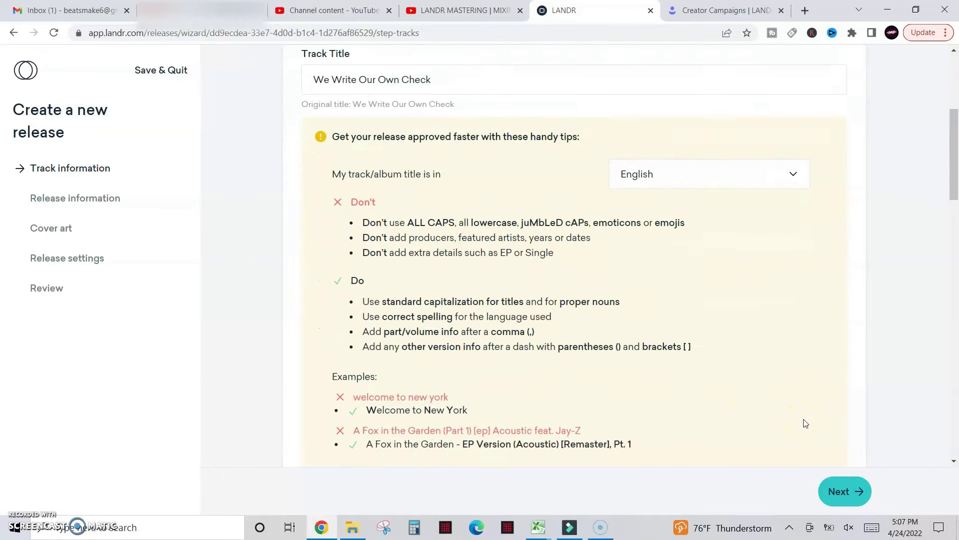
scroll(803, 422, "down", 1)
scroll(803, 422, "down", 1)
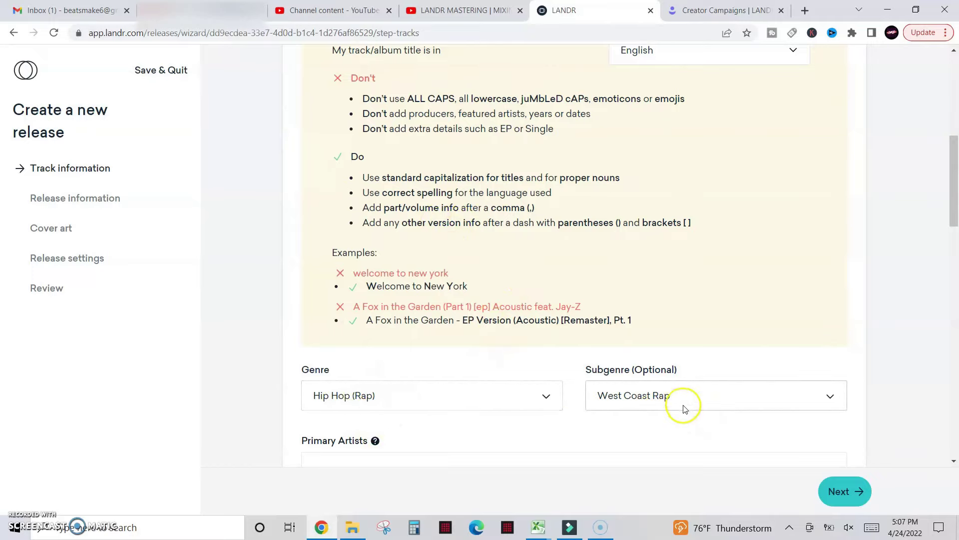
scroll(686, 354, "down", 2)
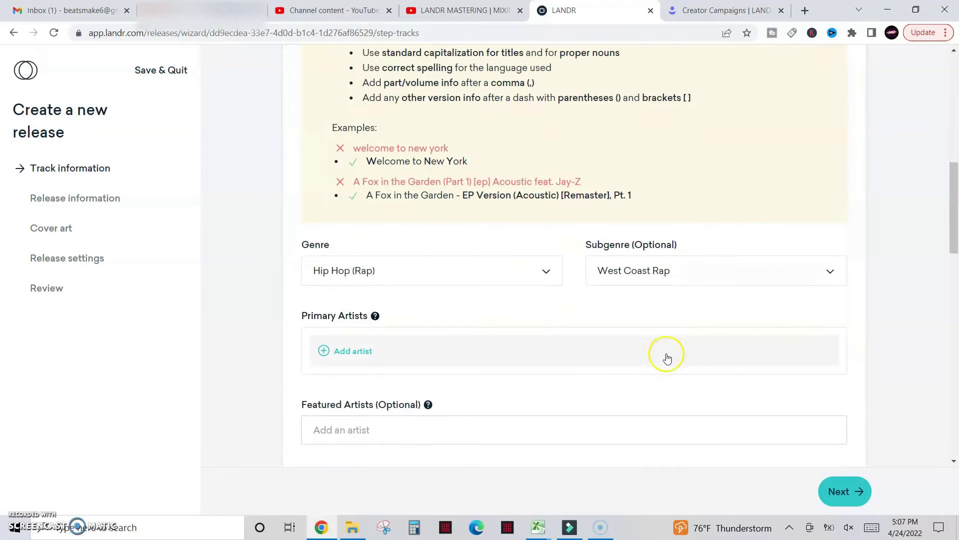
- Add 'I Make Beats' as primary artist, with no Apple Music or Spotify profiles
left_click(319, 352)
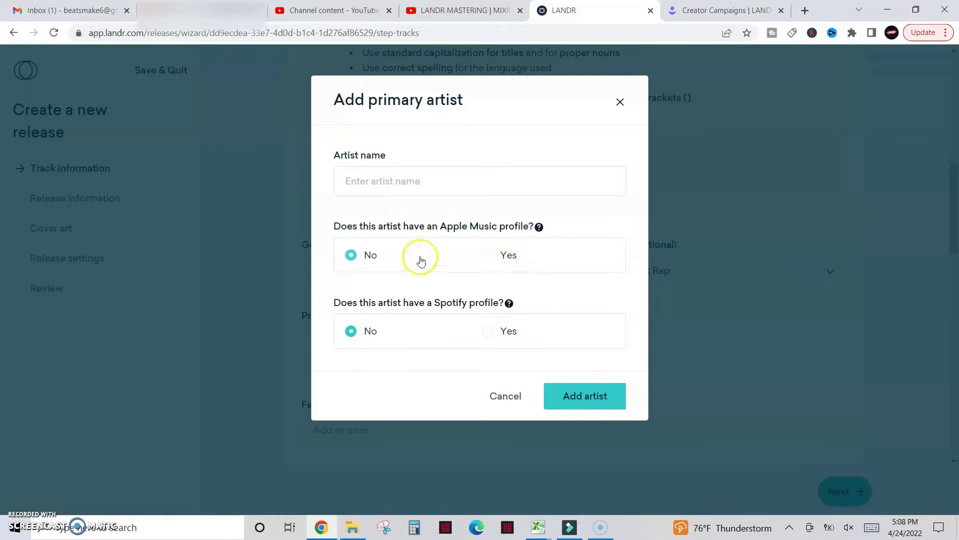
left_click(379, 178)
type("I Make Beats")
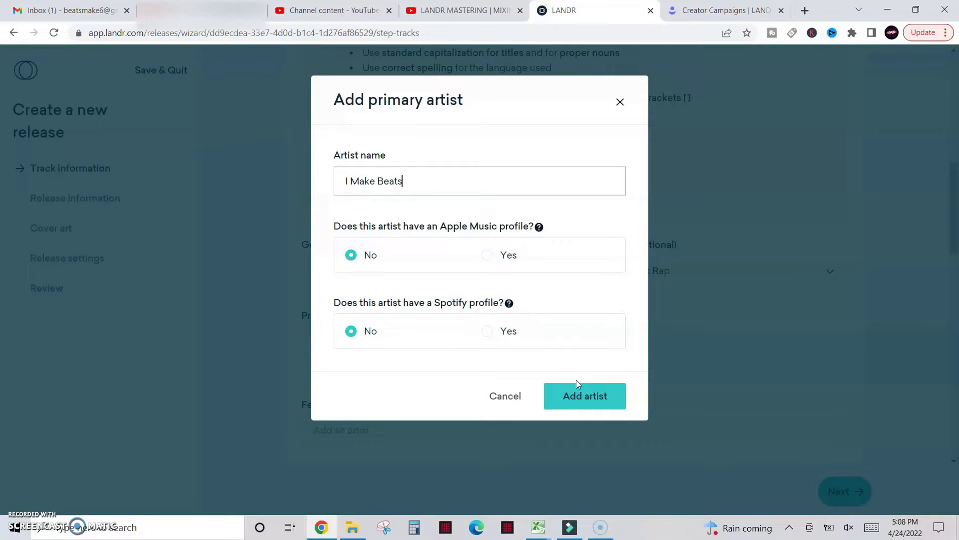
left_click(588, 397)
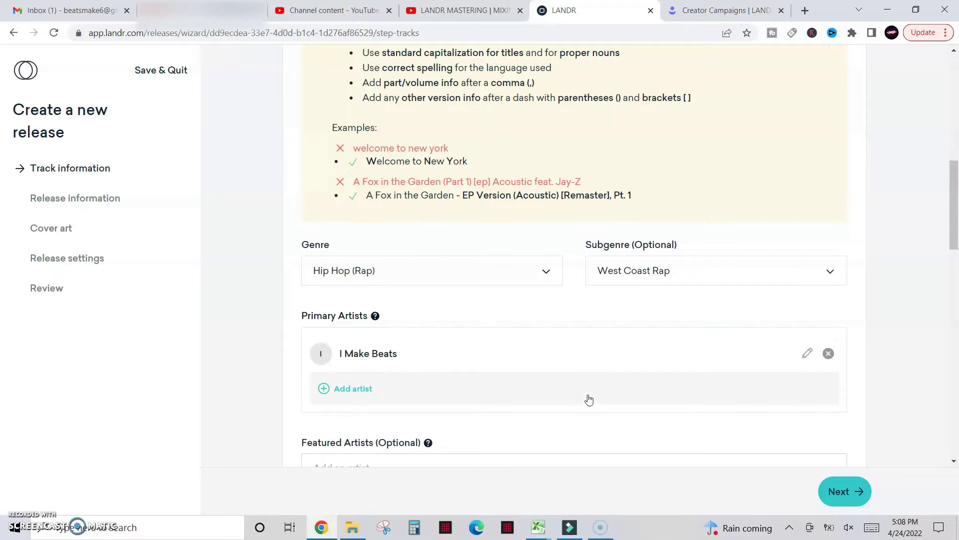
scroll(578, 283, "down", 1)
scroll(578, 283, "down", 2)
scroll(578, 283, "down", 1)
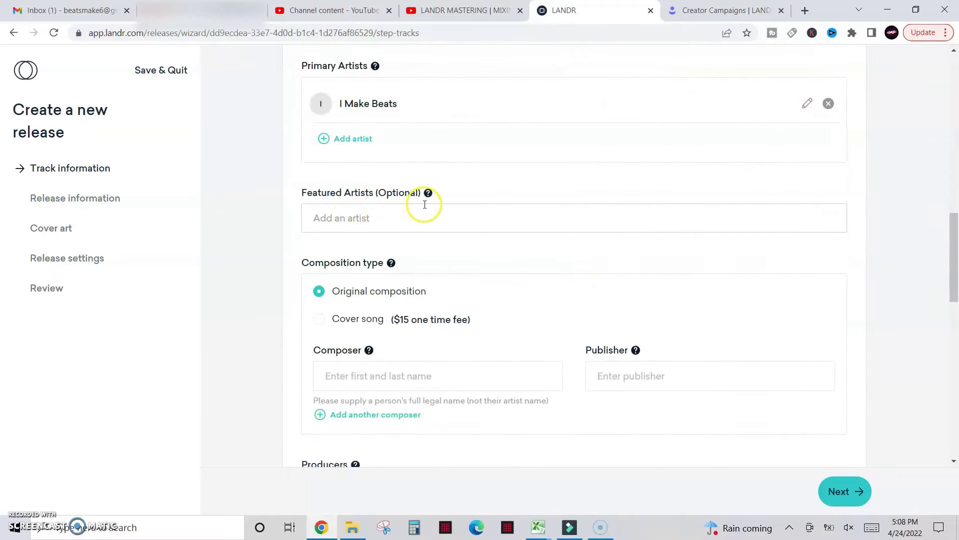
scroll(423, 204, "down", 1)
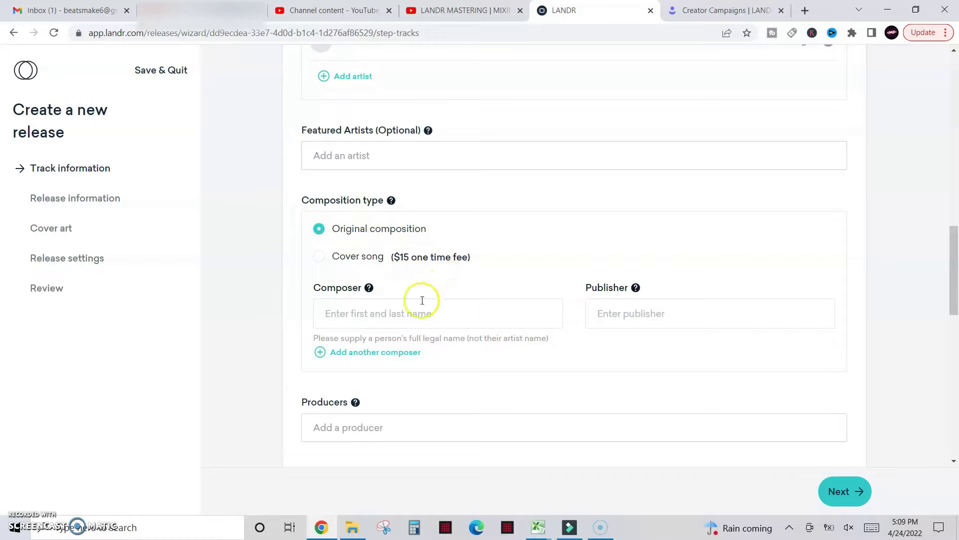
- Enter the composer name and set 'I Make Beats' as the track's producer
left_click(359, 312)
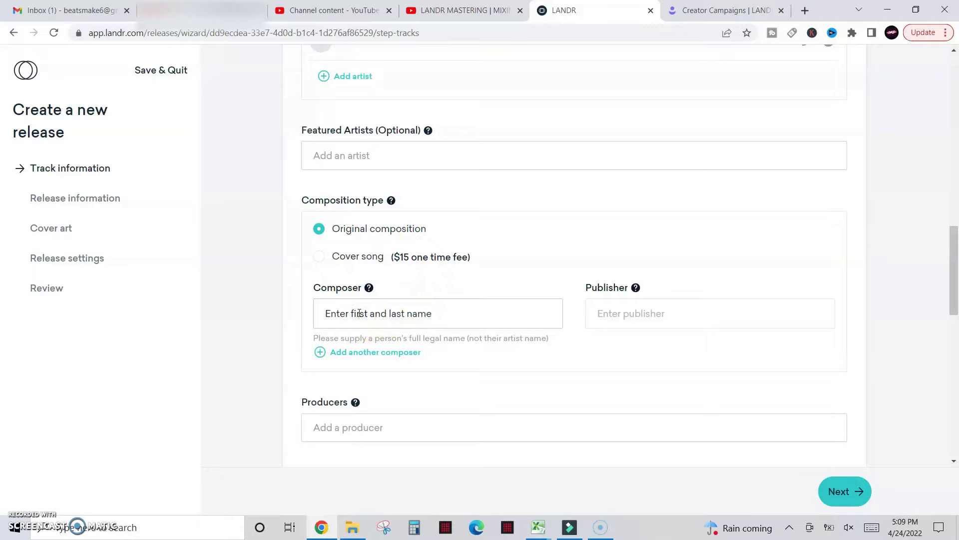
scroll(653, 299, "down", 1)
scroll(654, 302, "down", 2)
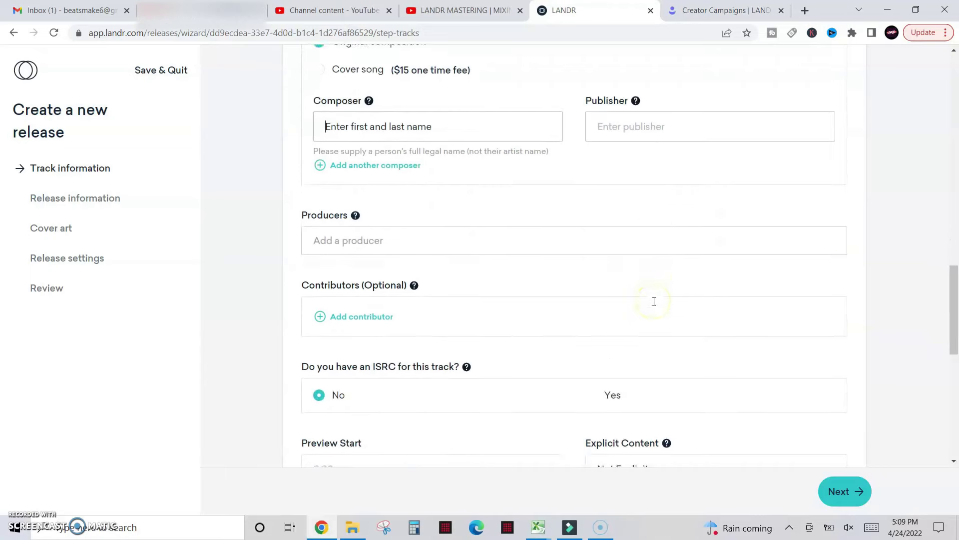
left_click(362, 179)
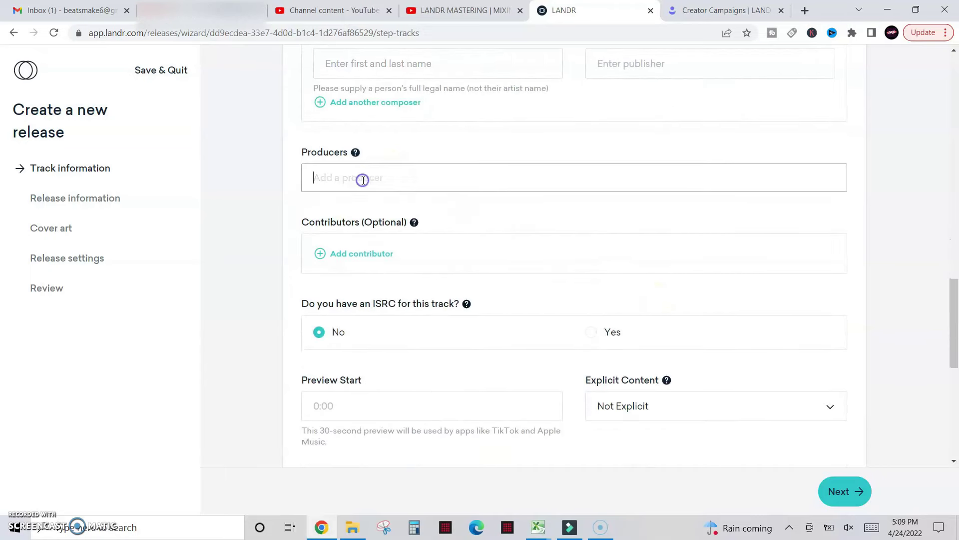
scroll(487, 257, "down", 2)
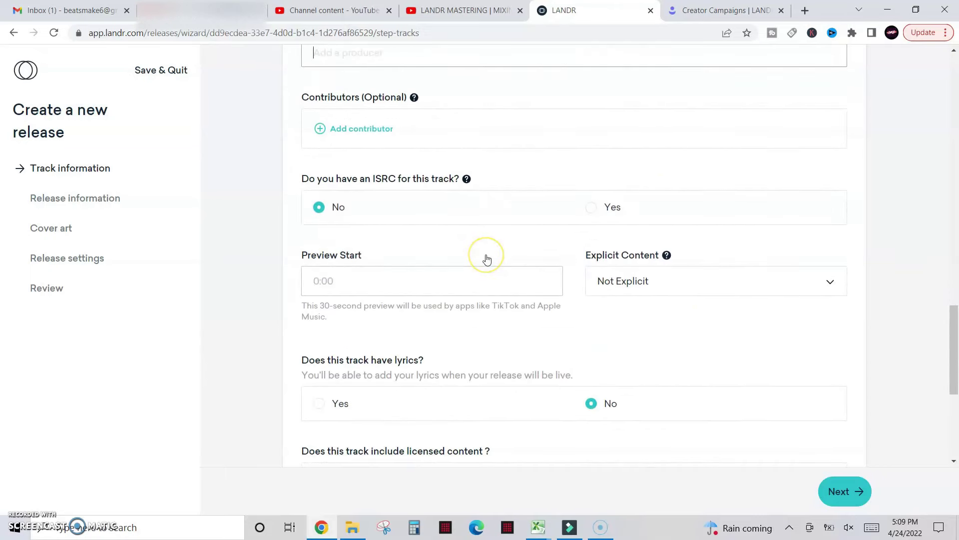
scroll(486, 259, "down", 1)
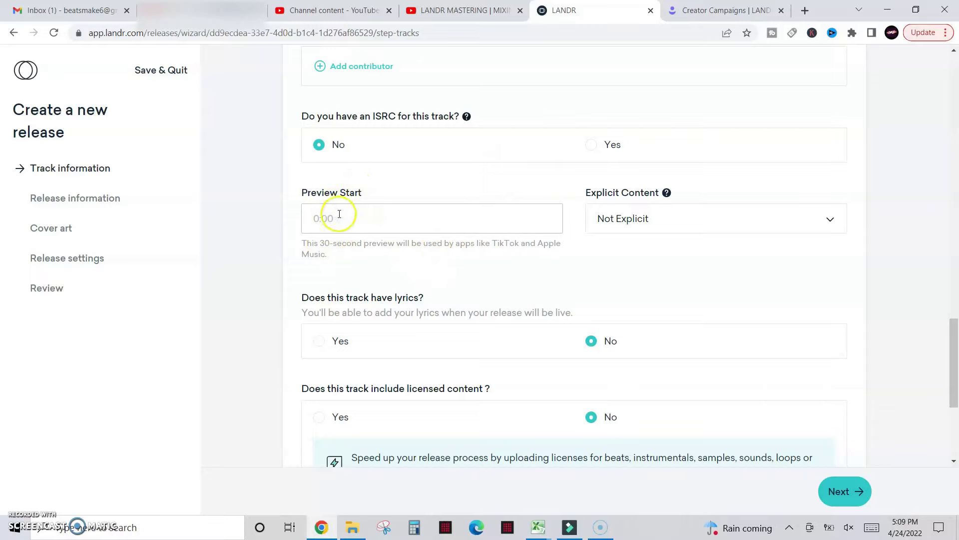
scroll(393, 221, "down", 2)
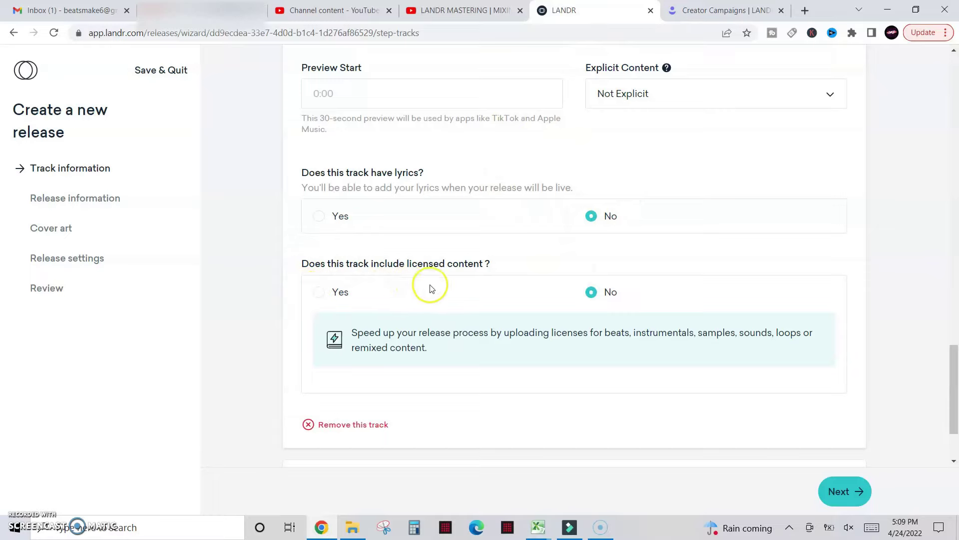
scroll(617, 256, "down", 3)
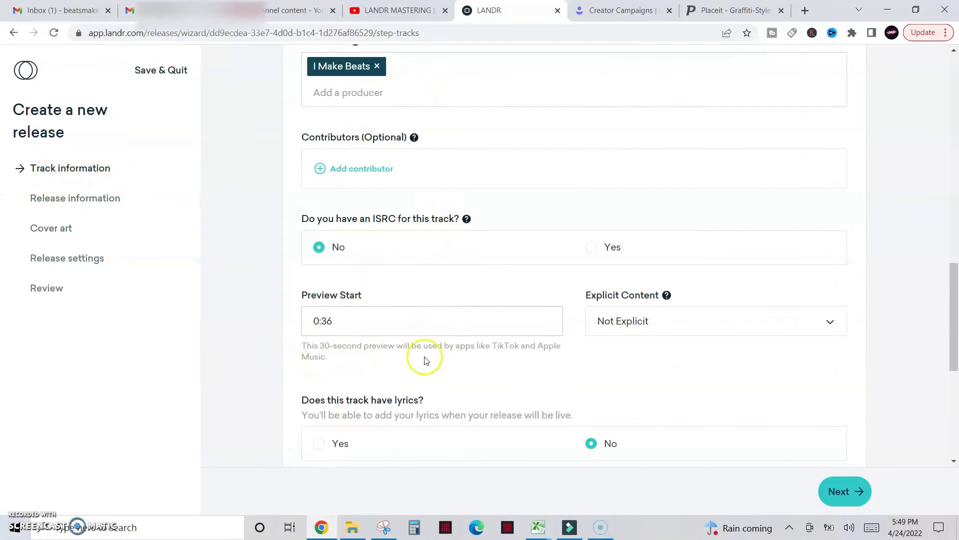
- Set the preview start to 0:36 and advance to the single's release information
left_click(378, 319)
left_click(328, 347)
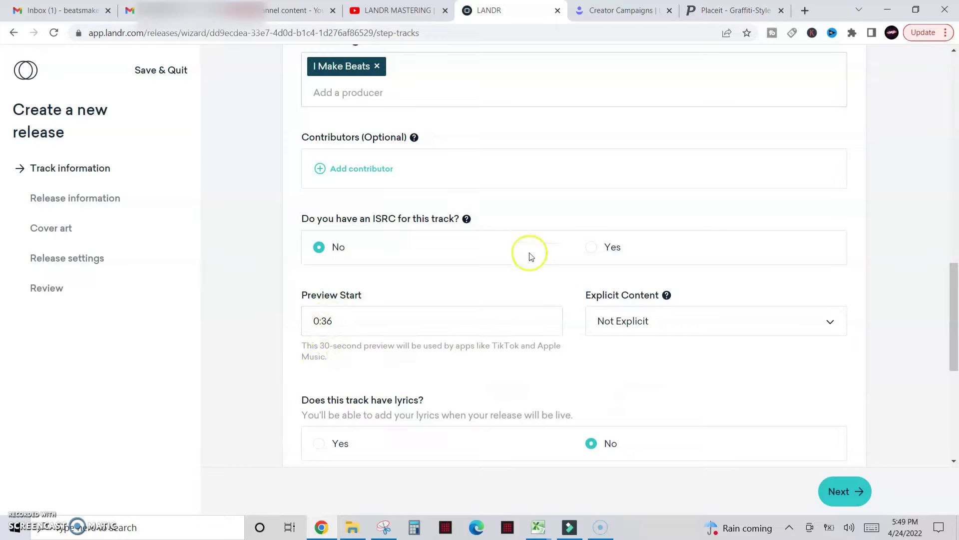
scroll(628, 382, "down", 4)
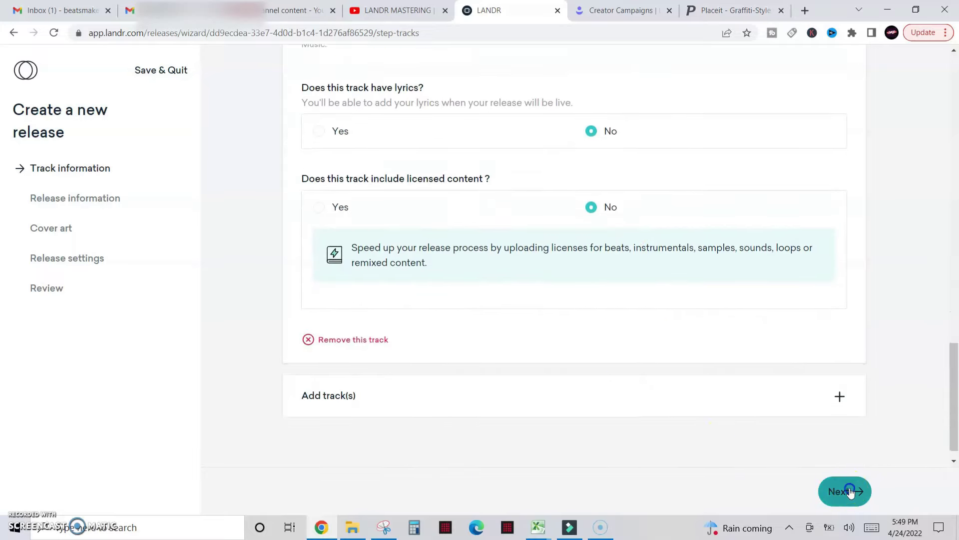
left_click(850, 491)
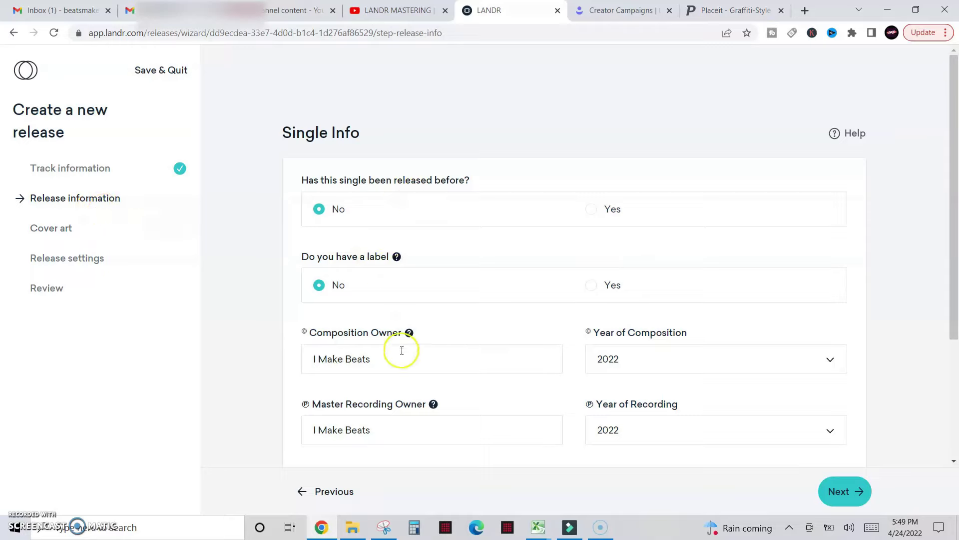
scroll(469, 356, "down", 3)
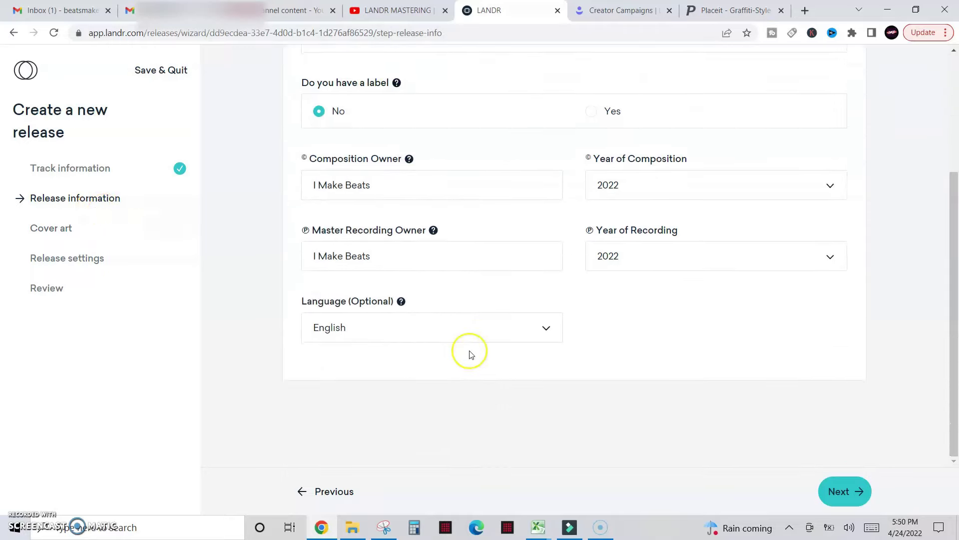
- Upload the 1500x1500 graffiti dollar-sign JPG from Downloads as the cover art
left_click(844, 492)
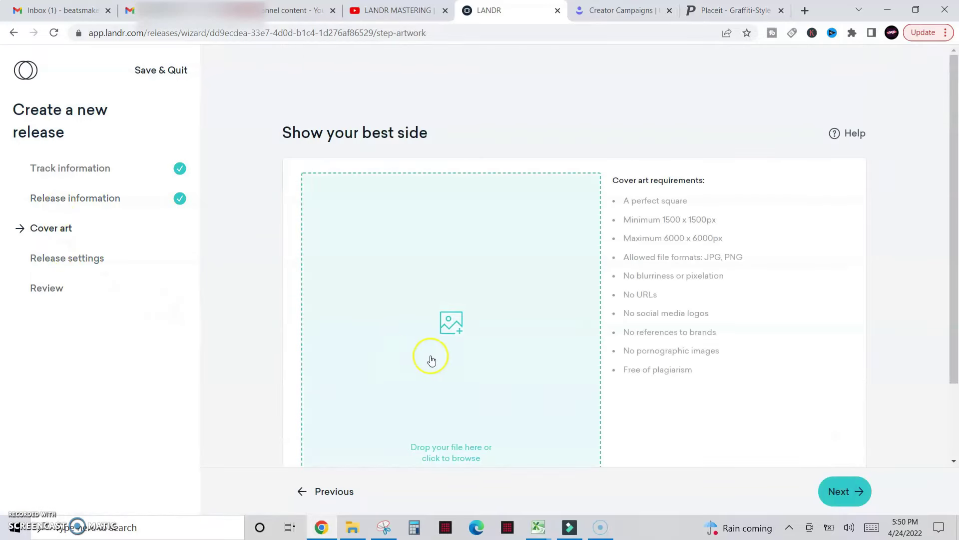
left_click(450, 321)
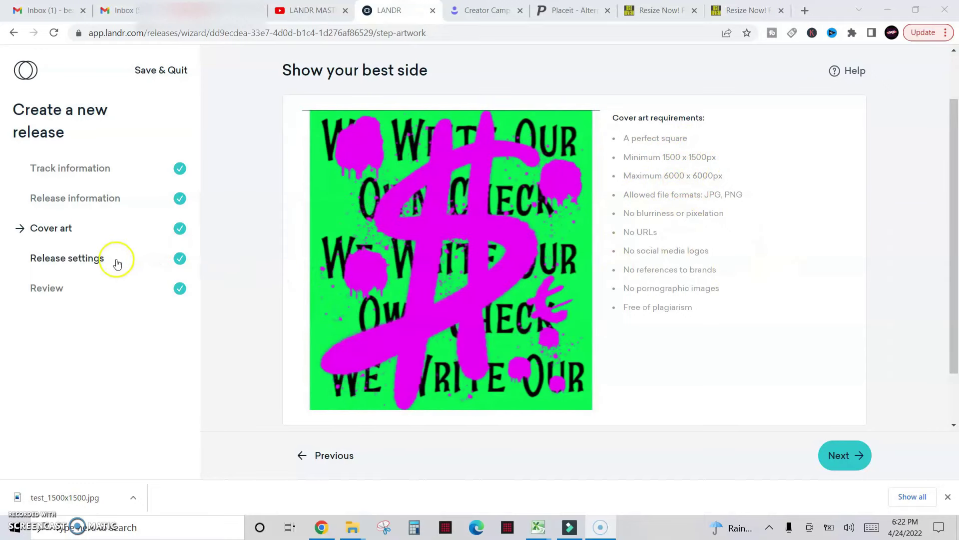
- Keep 'As soon as possible' release with all stores and social platforms selected
left_click(860, 458)
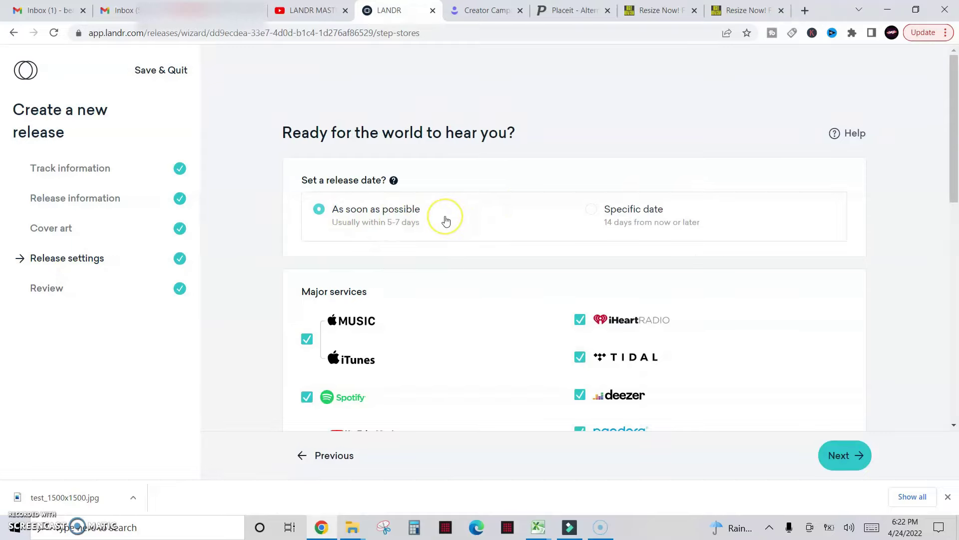
scroll(445, 221, "down", 1)
scroll(445, 221, "down", 1)
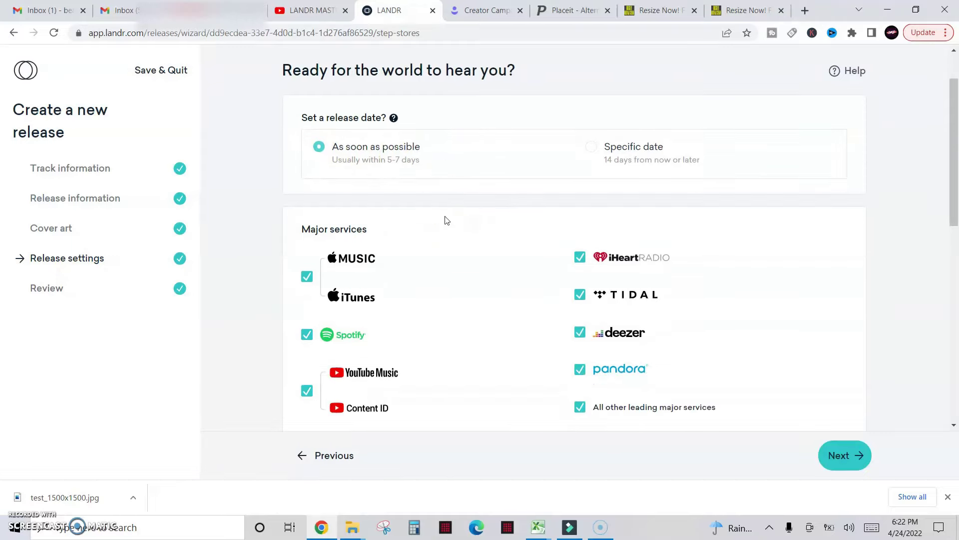
scroll(445, 222, "down", 1)
scroll(420, 232, "down", 1)
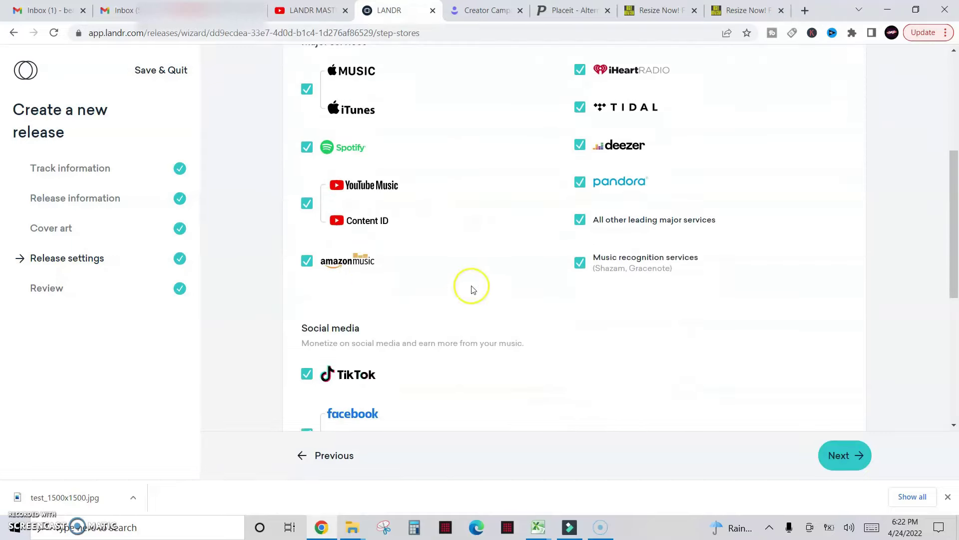
scroll(471, 285, "down", 3)
scroll(473, 288, "down", 2)
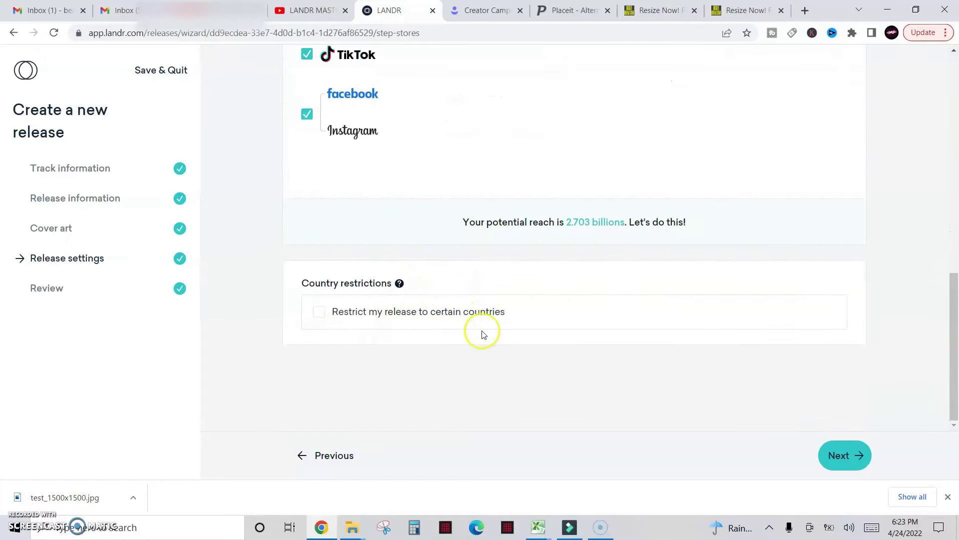
left_click(852, 461)
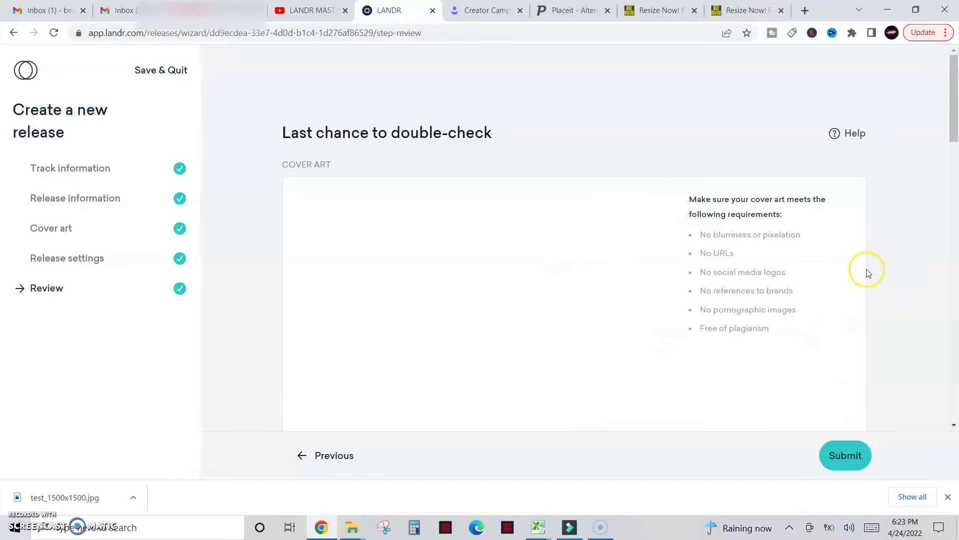
scroll(794, 208, "down", 2)
scroll(795, 208, "down", 1)
scroll(795, 208, "down", 3)
scroll(796, 209, "down", 1)
scroll(796, 210, "down", 1)
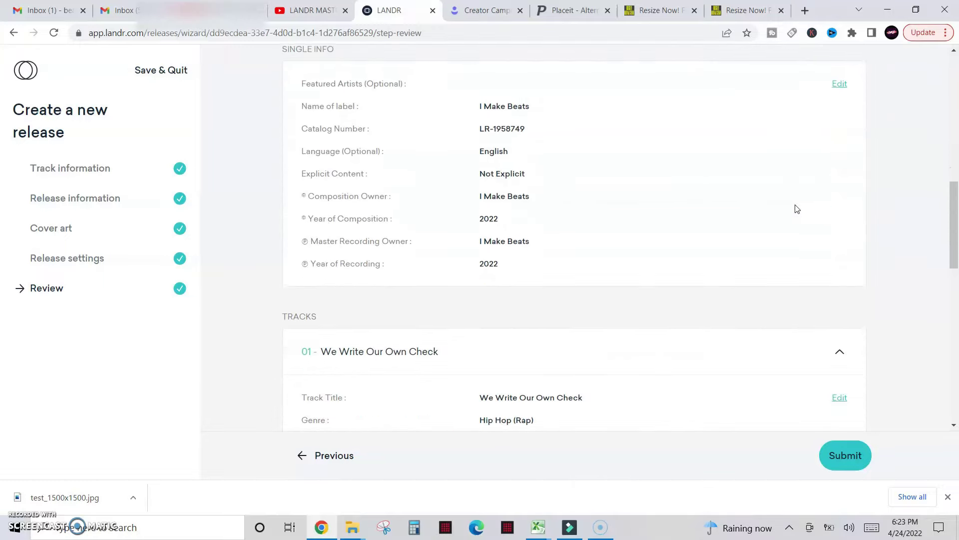
scroll(802, 262, "down", 1)
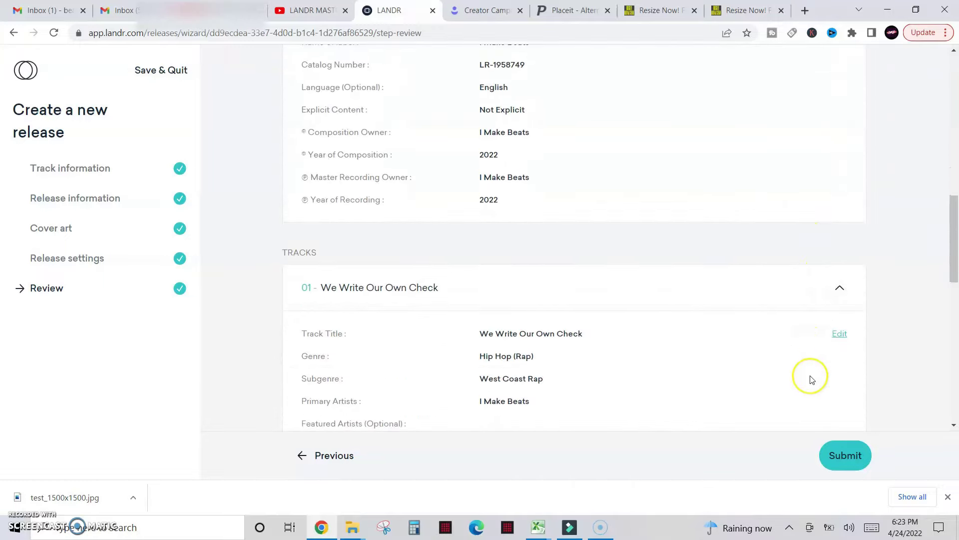
- Submit the release after checking its Single Info and Tracks summary
left_click(848, 457)
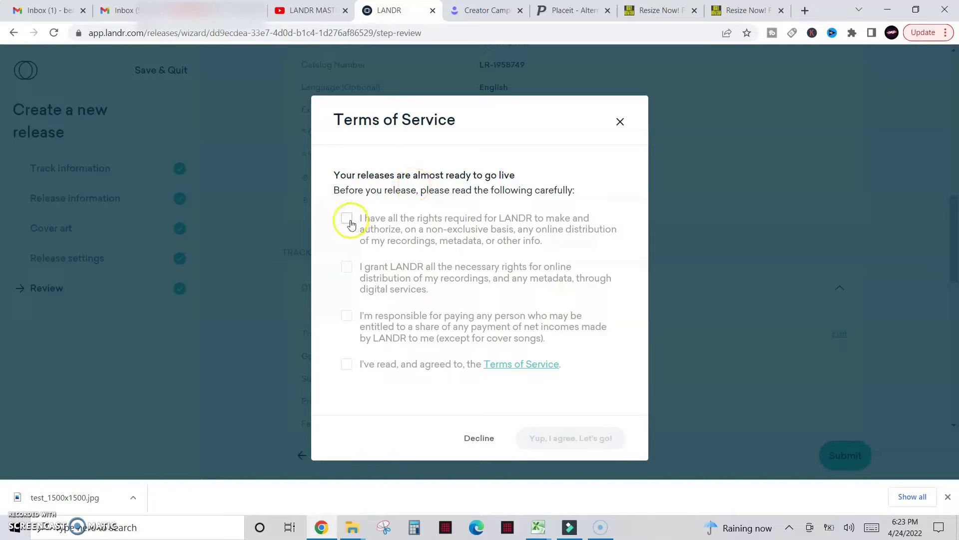
- Accept all four Terms of Service statements with 'Yup, I agree. Let's go!'
left_click(347, 269)
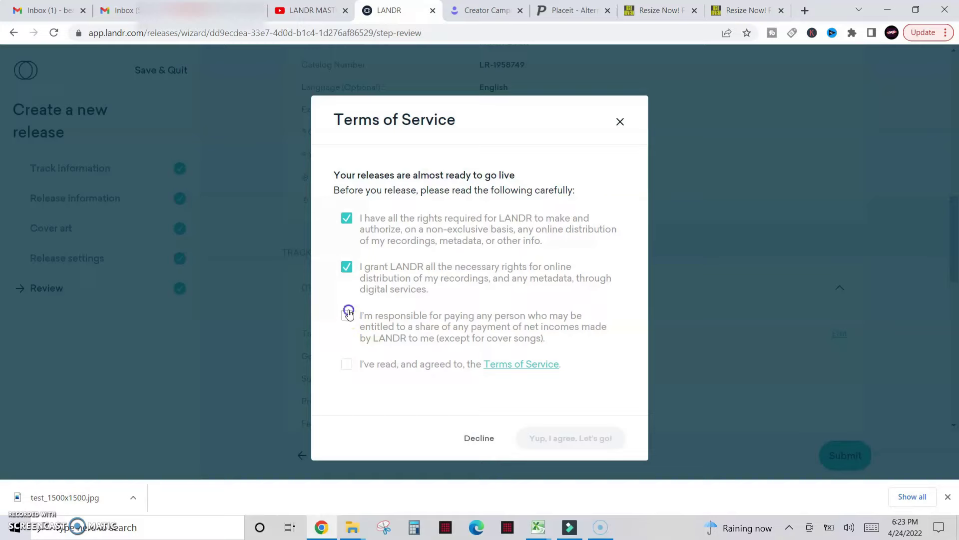
left_click(347, 364)
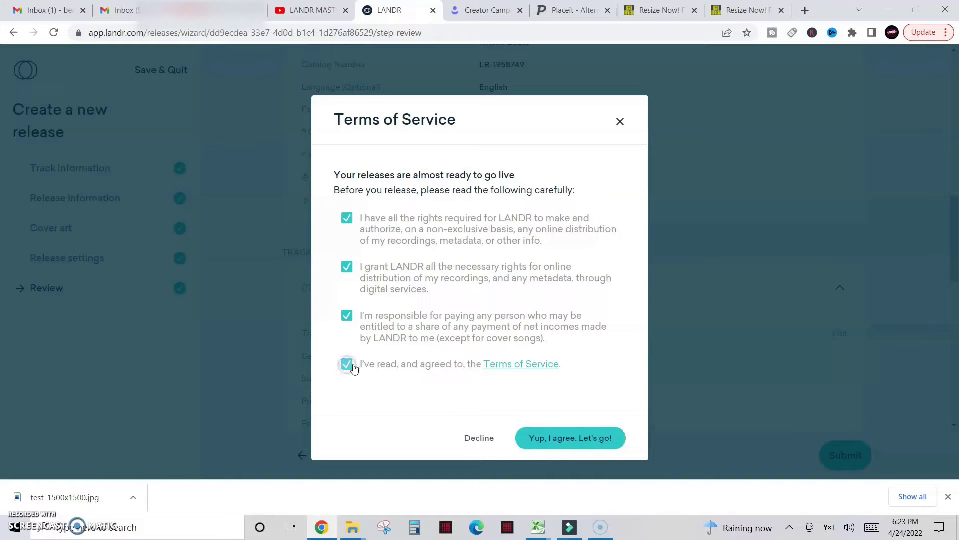
left_click(582, 444)
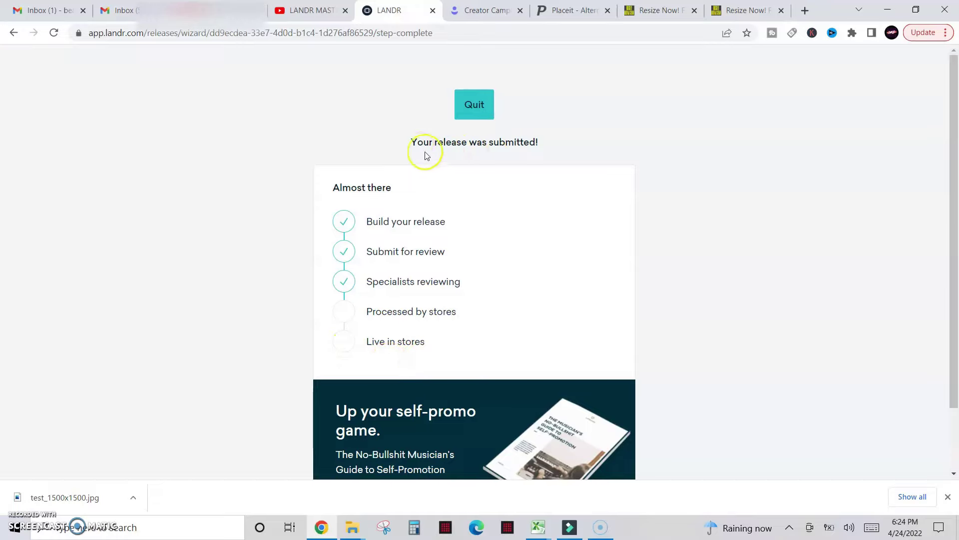
scroll(613, 167, "down", 1)
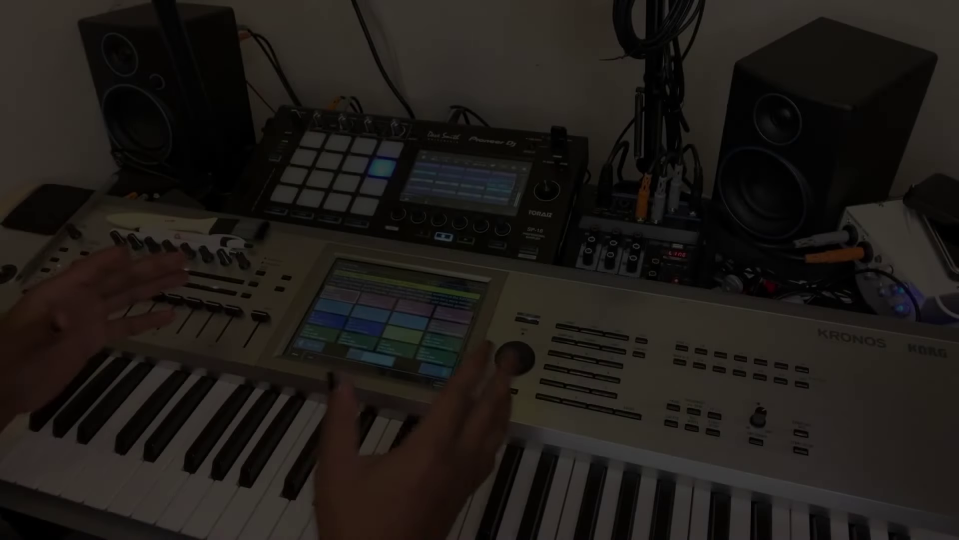